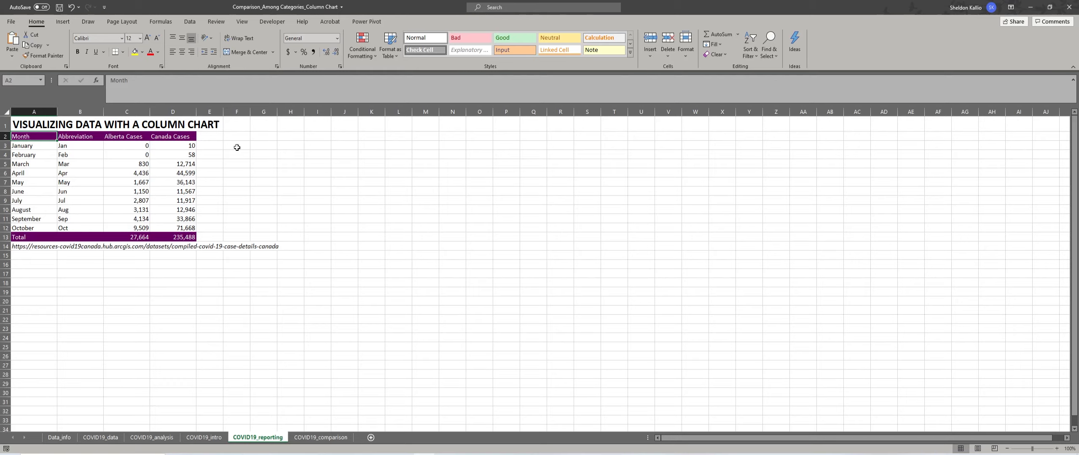
drag(37, 139, 184, 228)
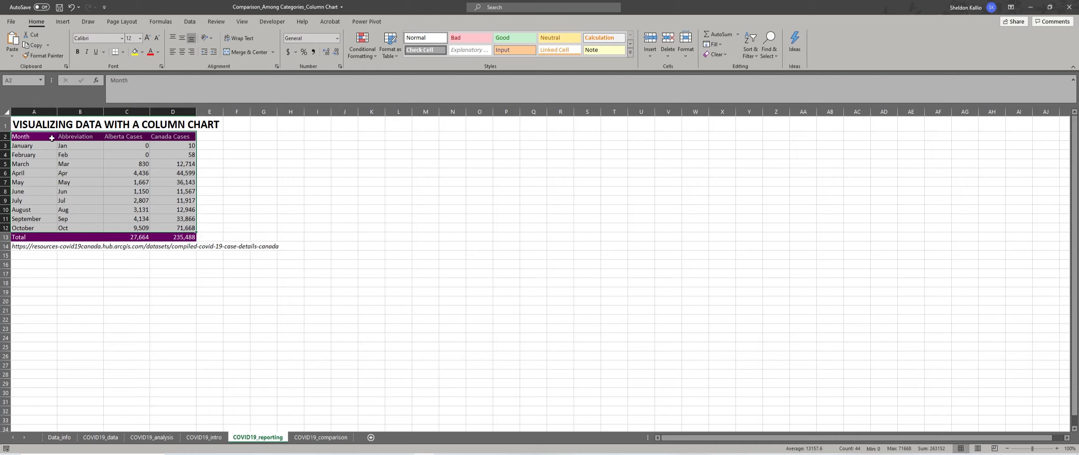
click(37, 135)
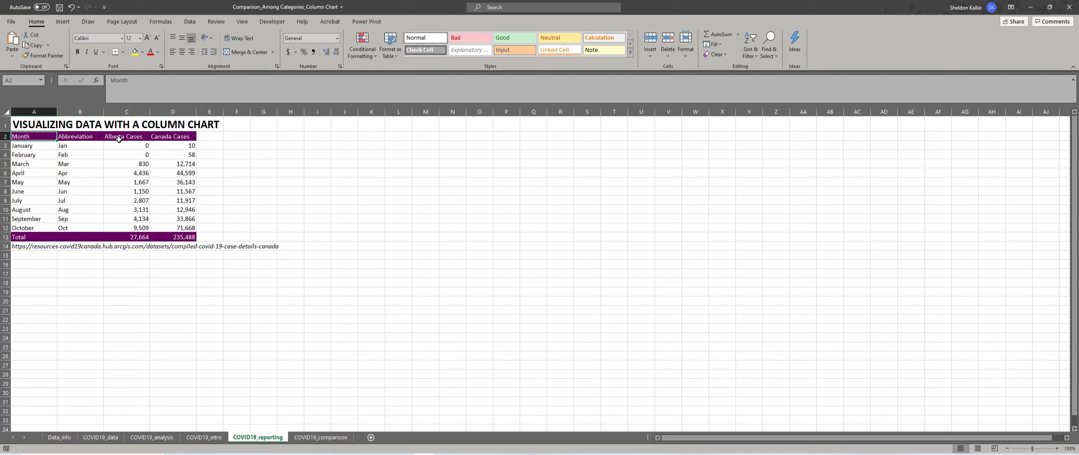
click(132, 136)
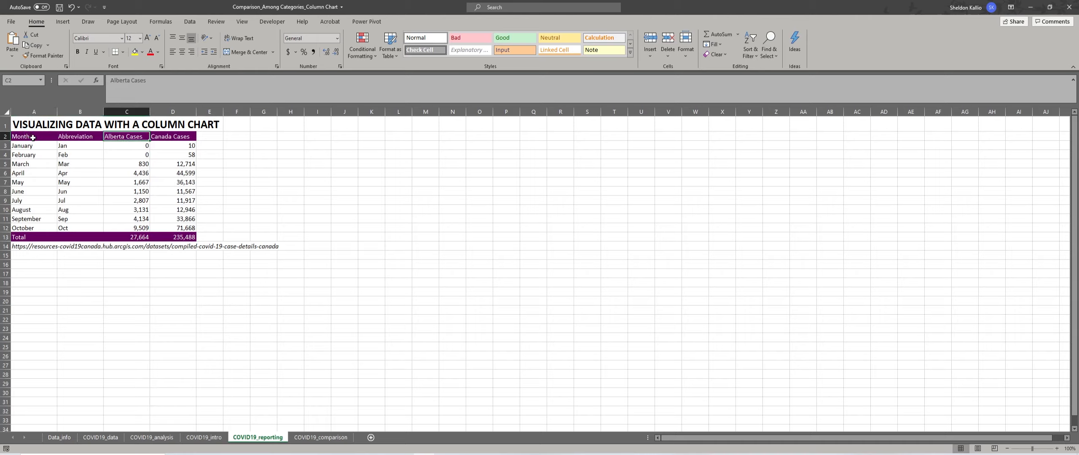
Insert a clustered column chart of Month (A2:A12) and Alberta Cases (C2:C12), beside the table and enlarged to about F2:U25.
drag(33, 138, 42, 226)
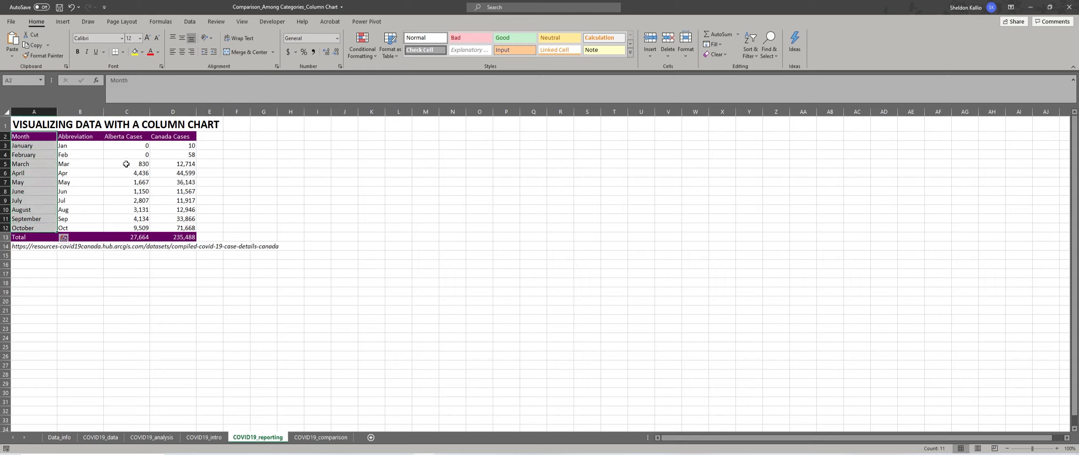
key(ctrl)
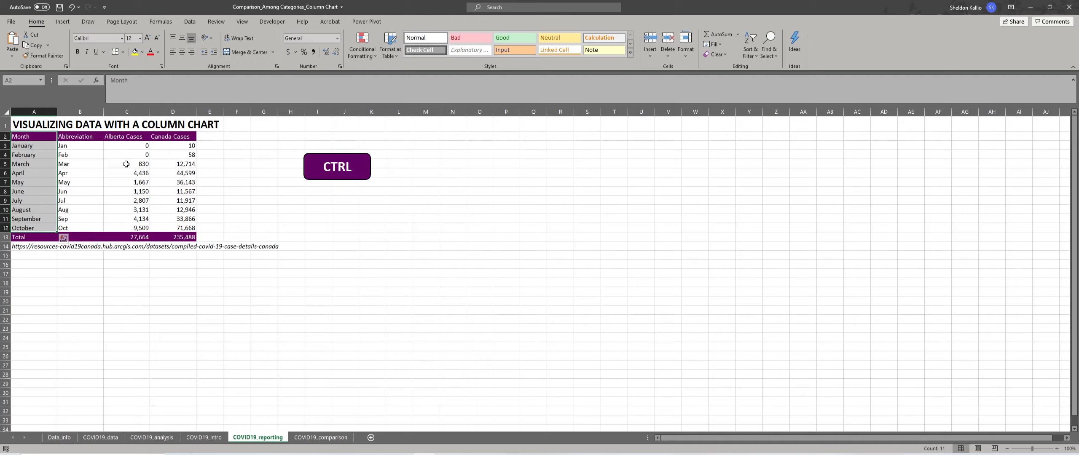
drag(140, 136, 132, 228)
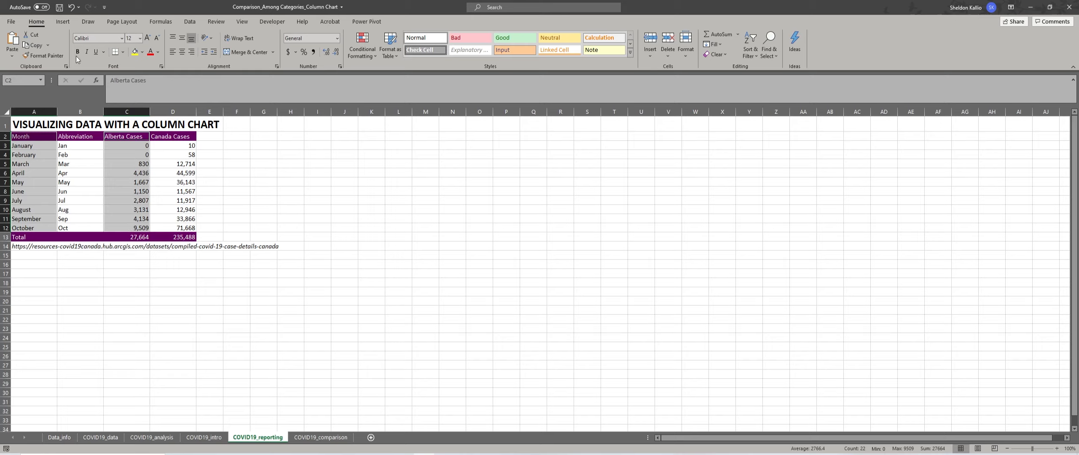
click(63, 22)
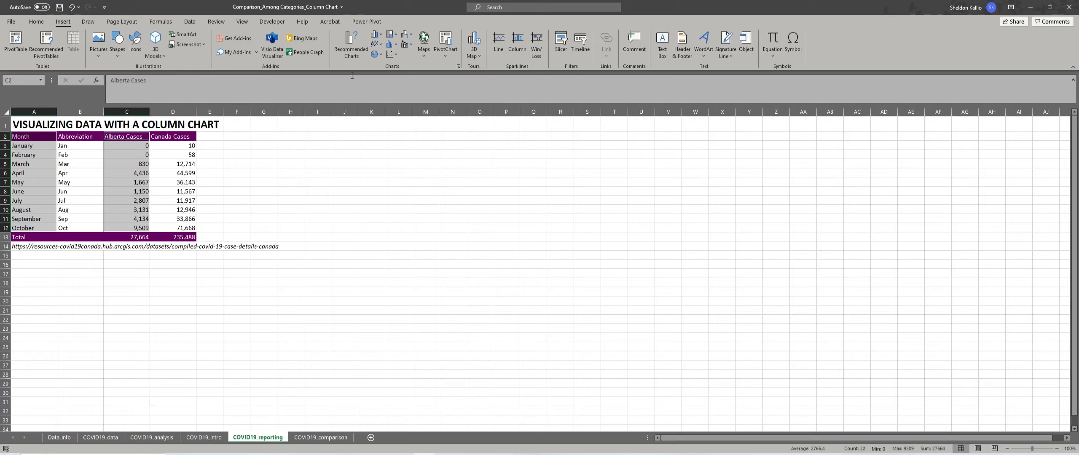
click(380, 37)
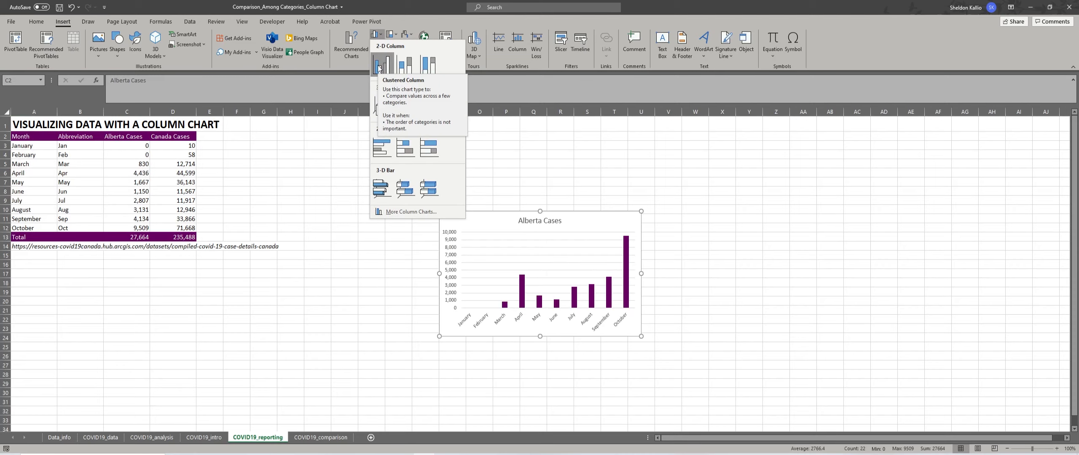
click(379, 67)
drag(472, 213, 257, 133)
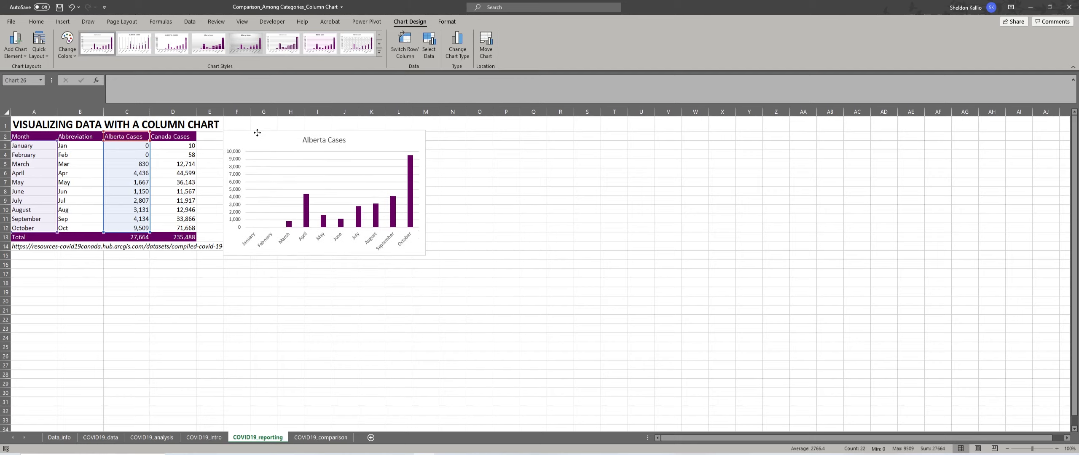
drag(426, 255, 654, 350)
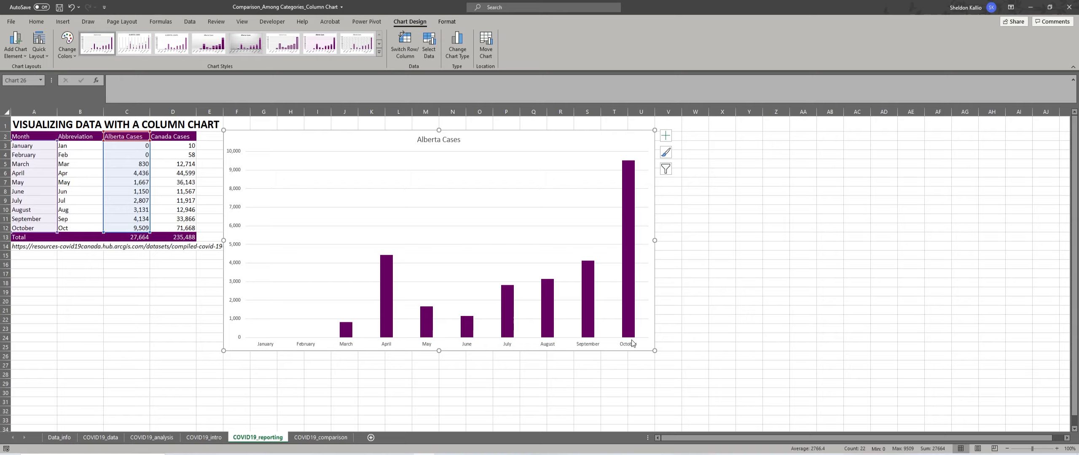
Compare the default and redesigned Alberta charts on the COVID19_comparison sheet, and return to the COVID19_reporting sheet.
click(335, 438)
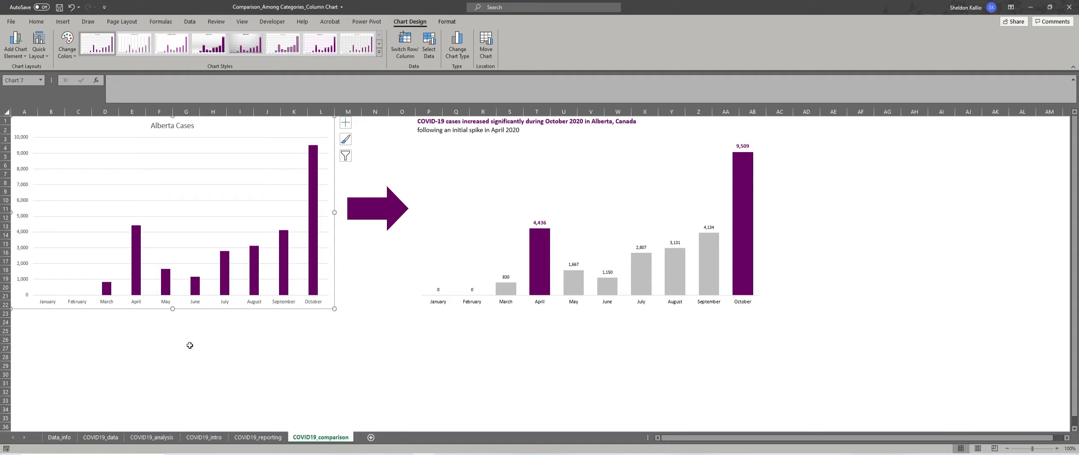
click(763, 125)
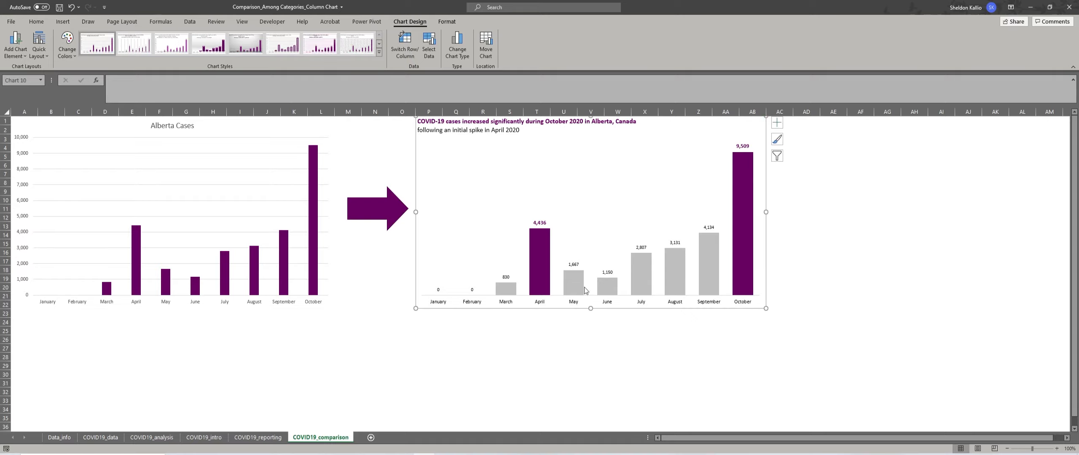
mouse_move(609, 289)
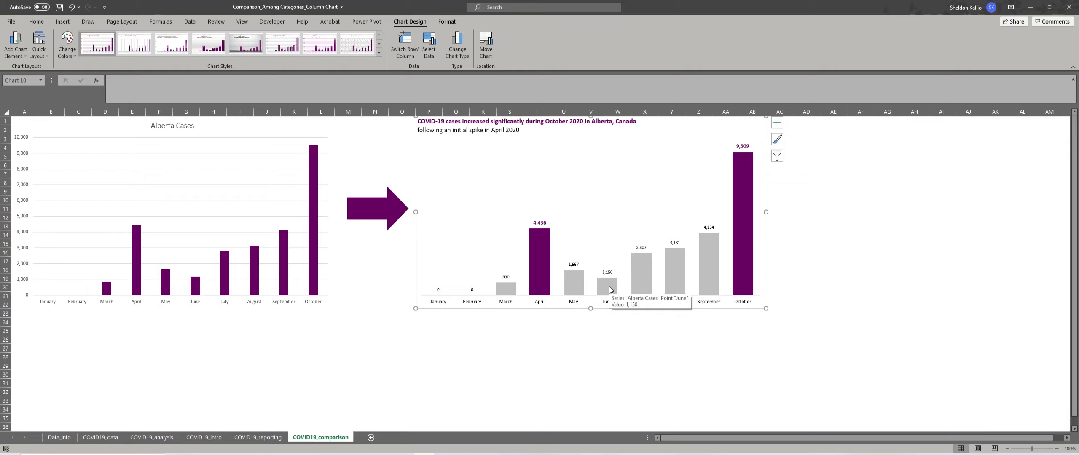
click(263, 440)
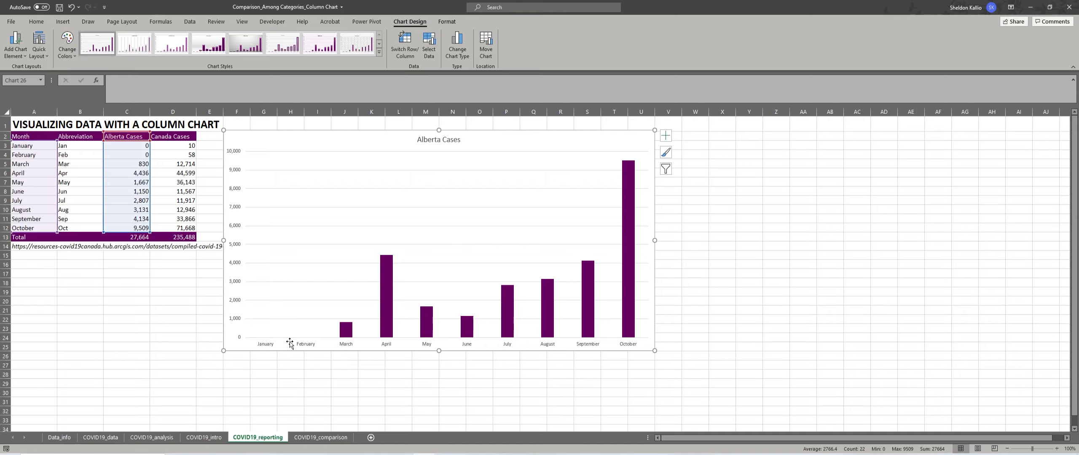
Delete the Alberta Cases chart's major gridlines directly in the plot, and undo the deletion.
click(324, 229)
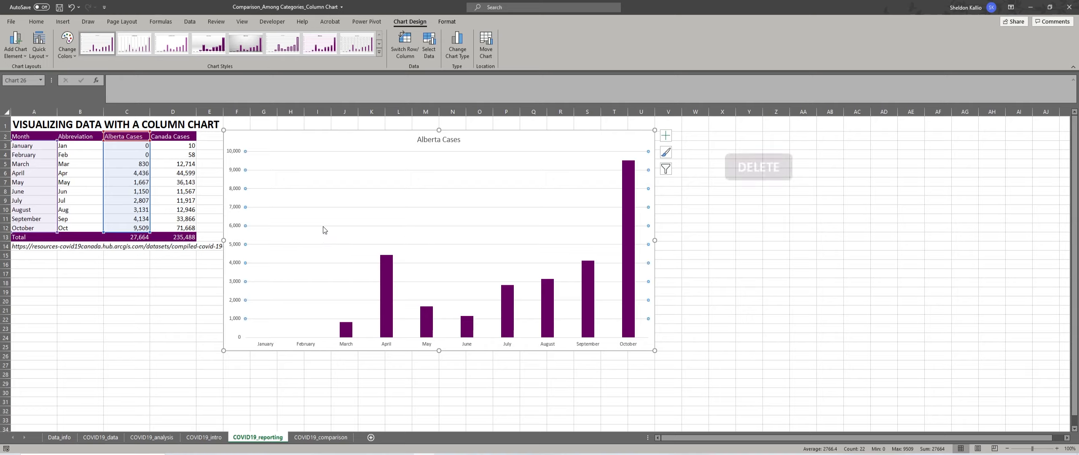
key(Delete)
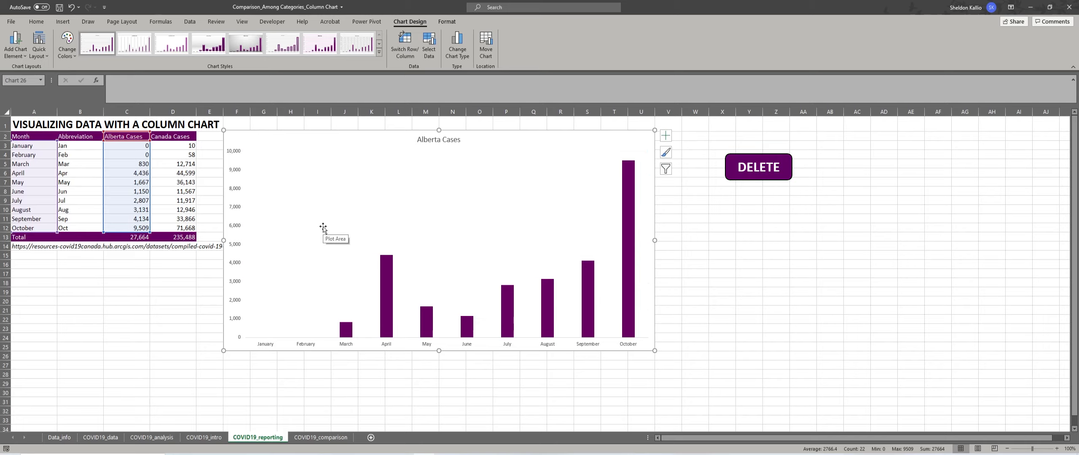
key(ctrl+z)
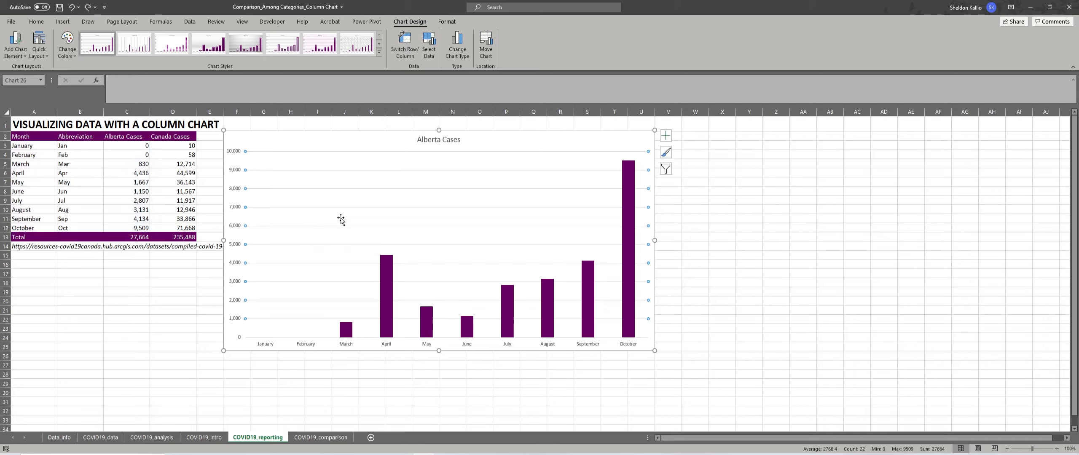
Turn off the gridlines of the Alberta Cases chart through its chart element options.
click(667, 136)
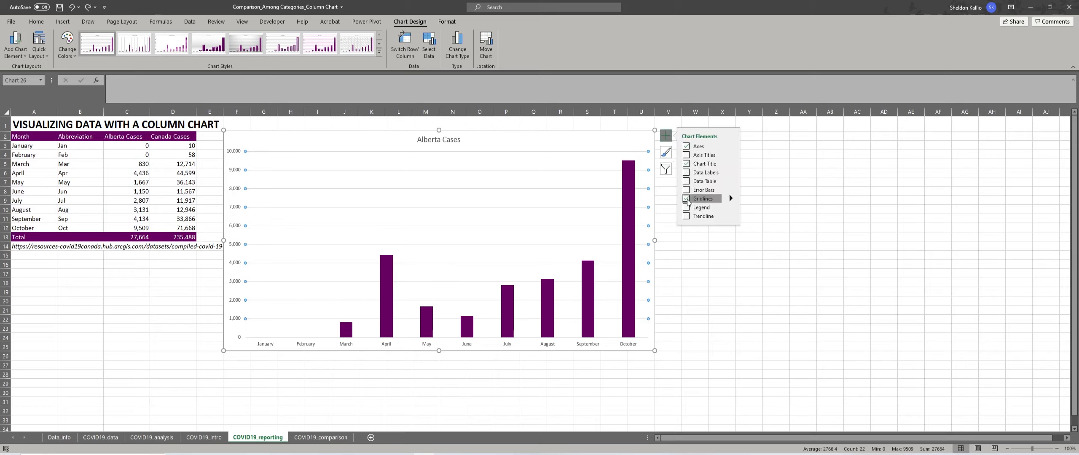
click(687, 199)
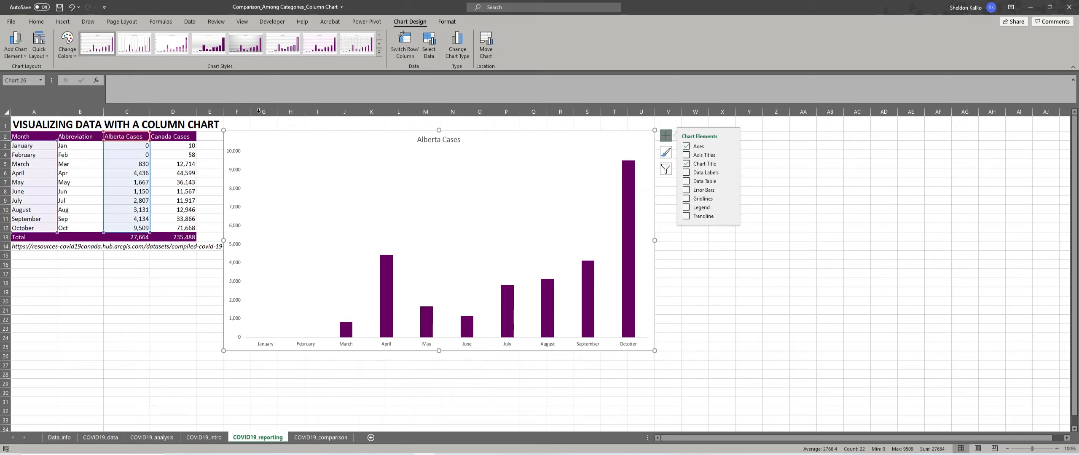
Delete the vertical value axis directly in the Alberta Cases chart, and undo the deletion.
click(238, 305)
key(Delete)
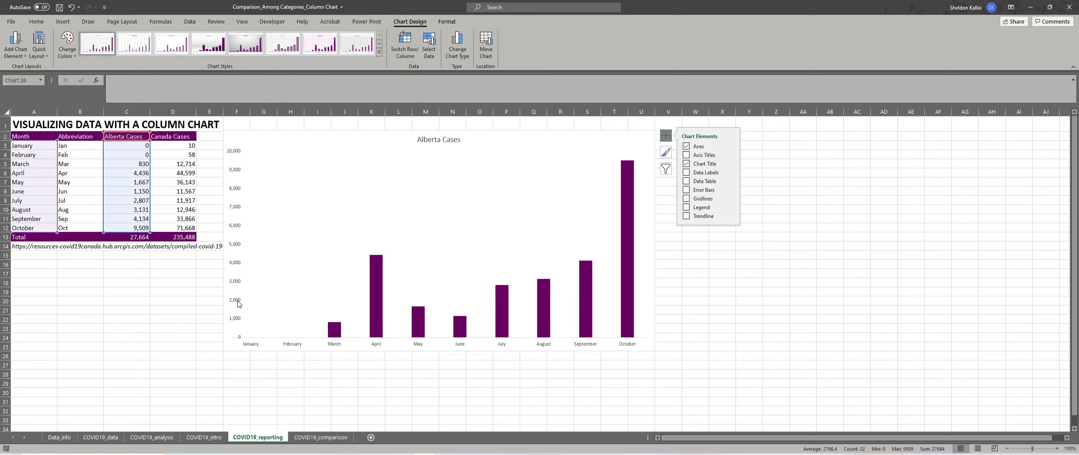
key(ctrl+z)
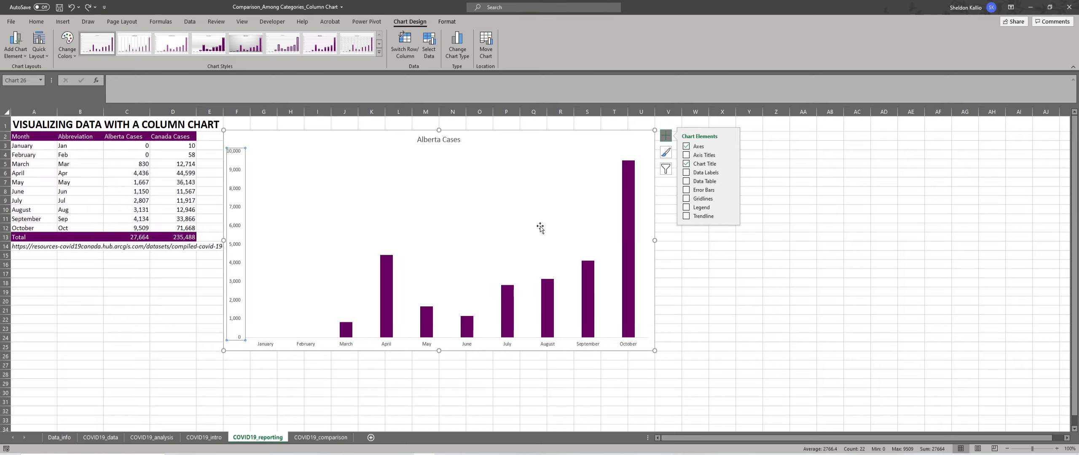
Turn off the primary vertical axis of the Alberta Cases chart, keeping the primary horizontal axis.
click(731, 146)
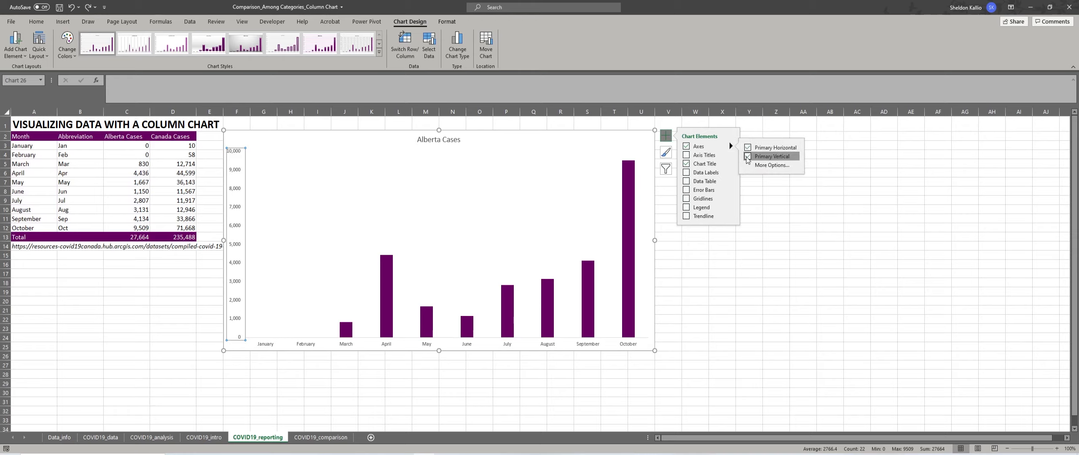
click(748, 156)
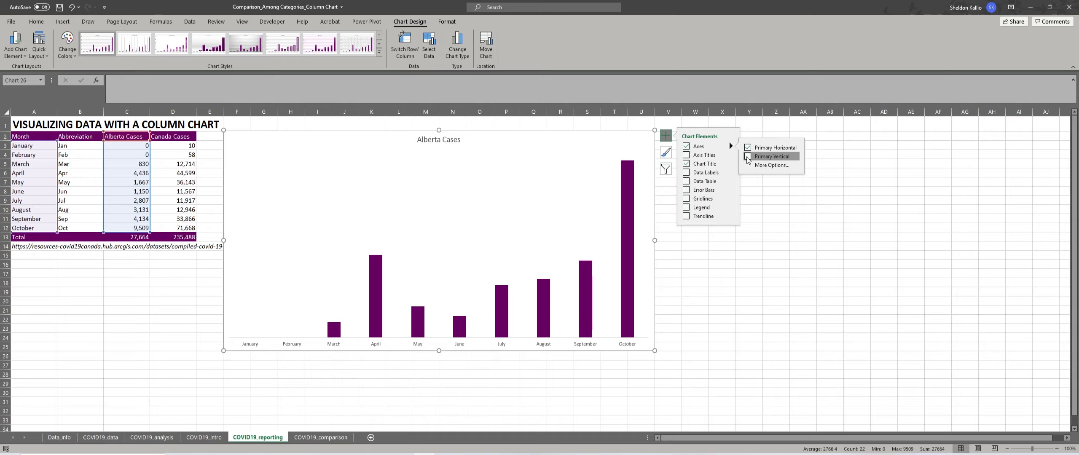
Add data labels to the Alberta Cases series in the column chart.
click(624, 172)
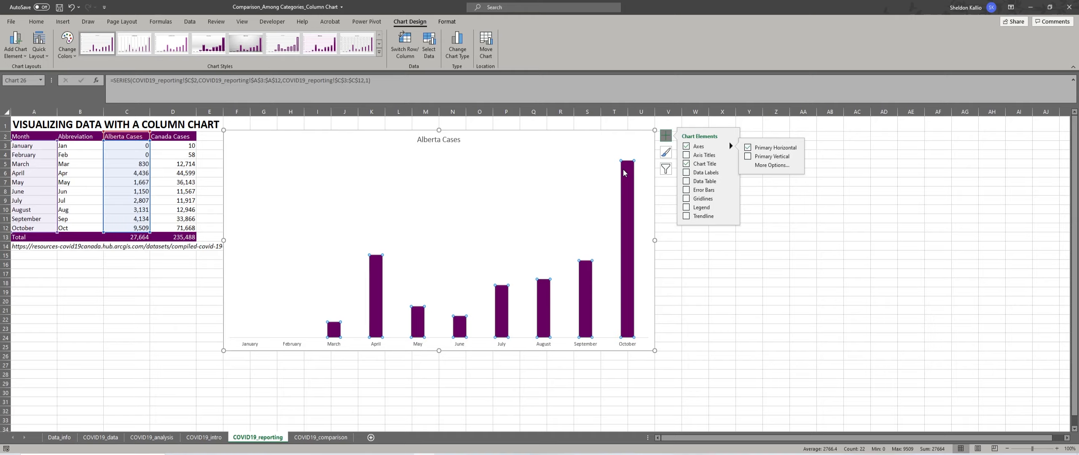
click(687, 173)
click(686, 172)
right_click(587, 277)
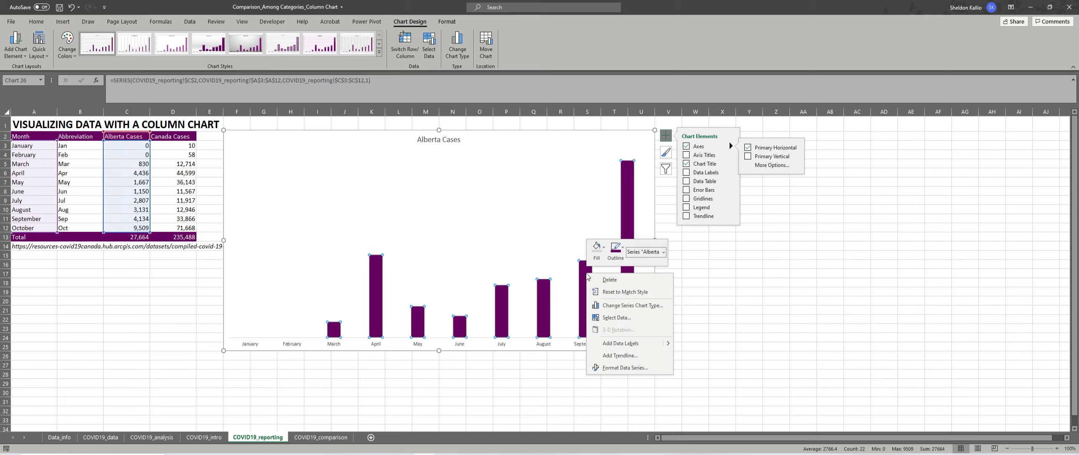
click(620, 344)
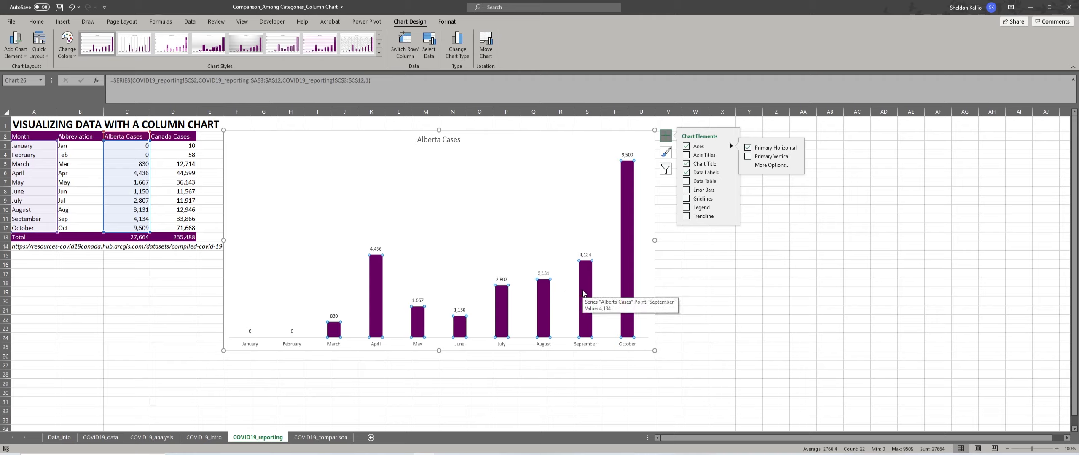
Open the formatting options of the Alberta Cases series and set its gap width to 65%.
right_click(584, 293)
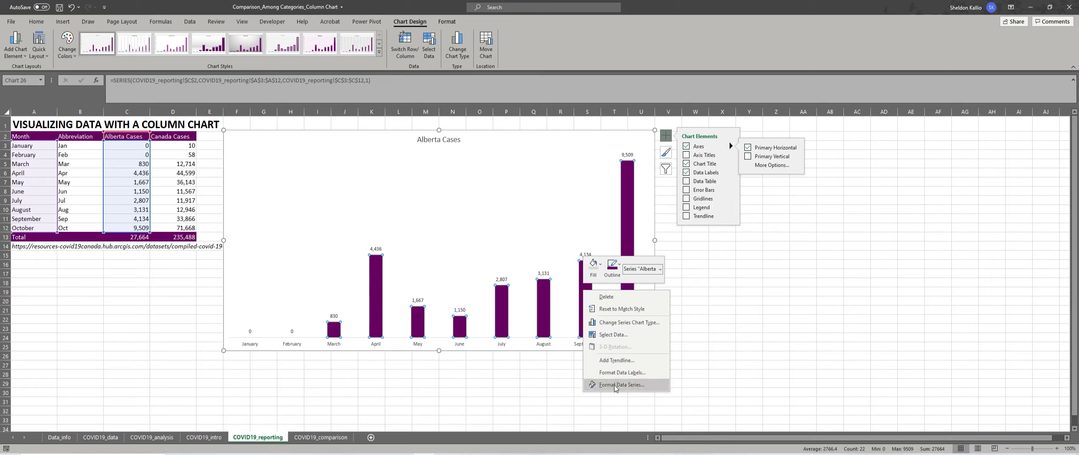
click(547, 318)
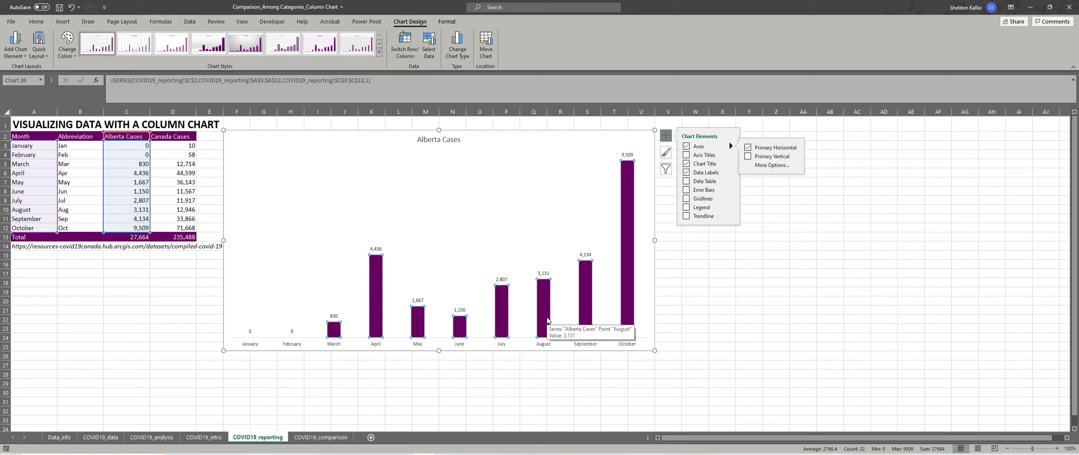
key(ctrl+1)
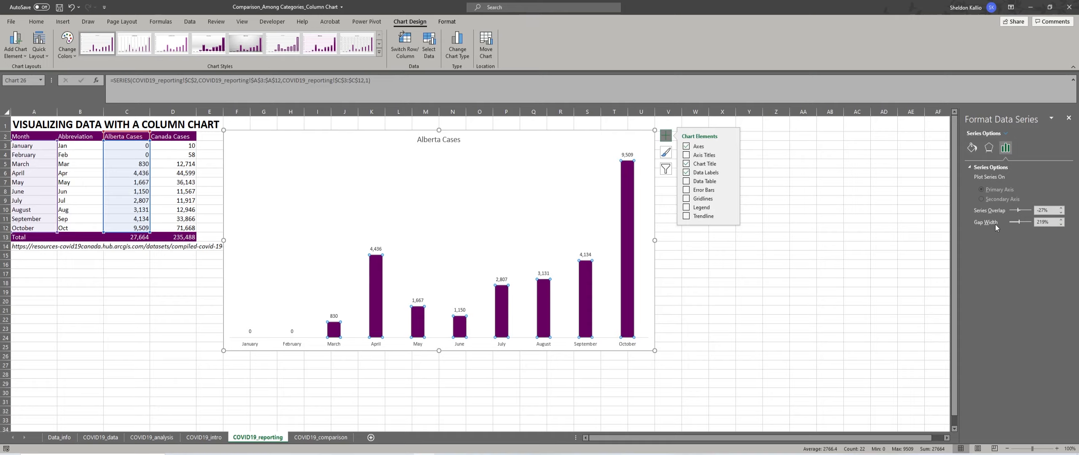
drag(1057, 222, 1032, 225)
text(65)
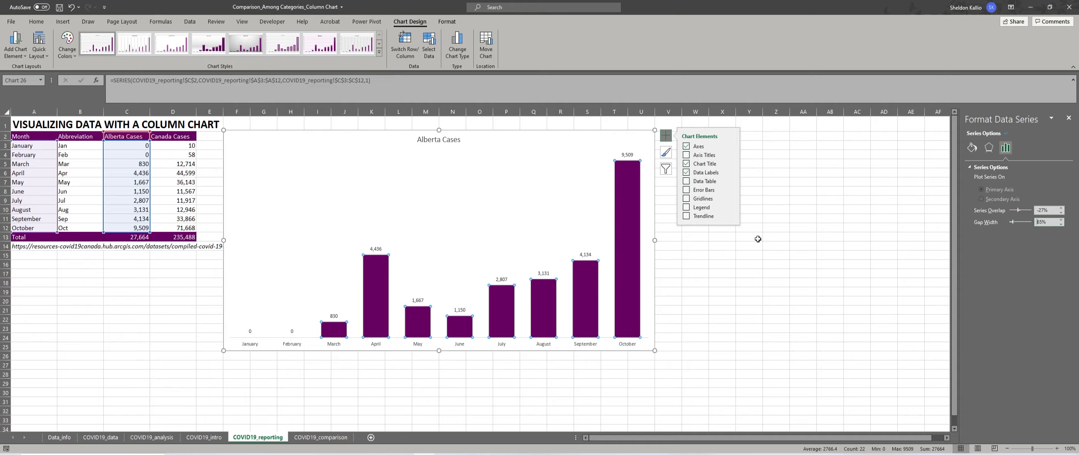
Fill all columns of the Alberta Cases series with a light grey theme color.
mouse_move(372, 286)
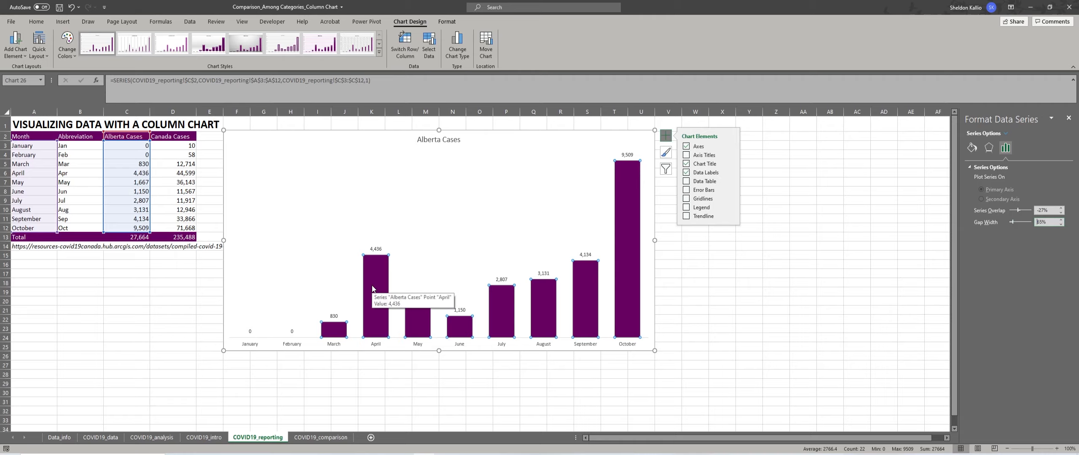
mouse_move(630, 211)
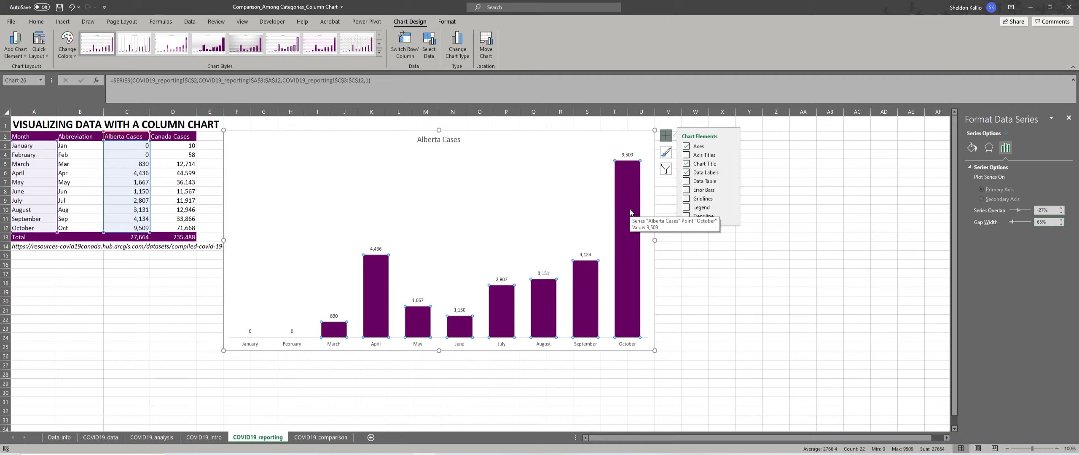
right_click(618, 249)
click(634, 236)
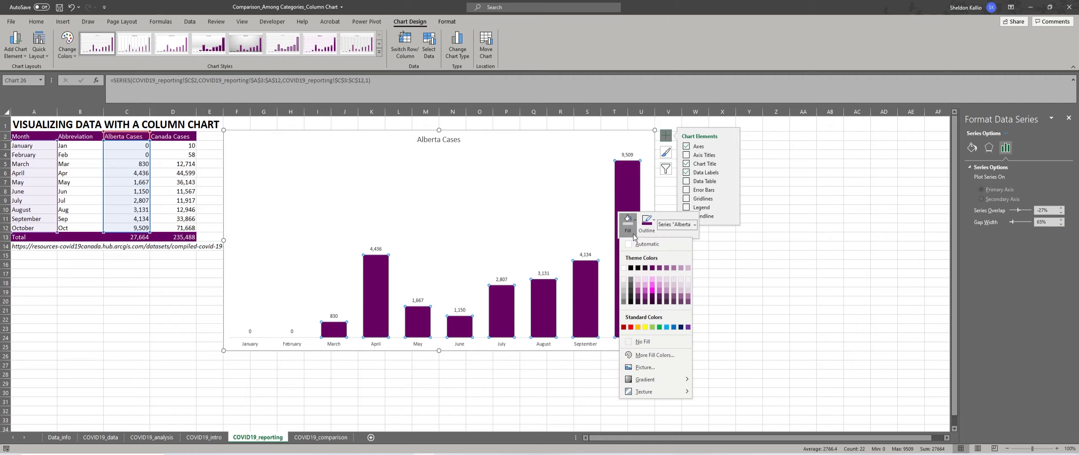
click(626, 286)
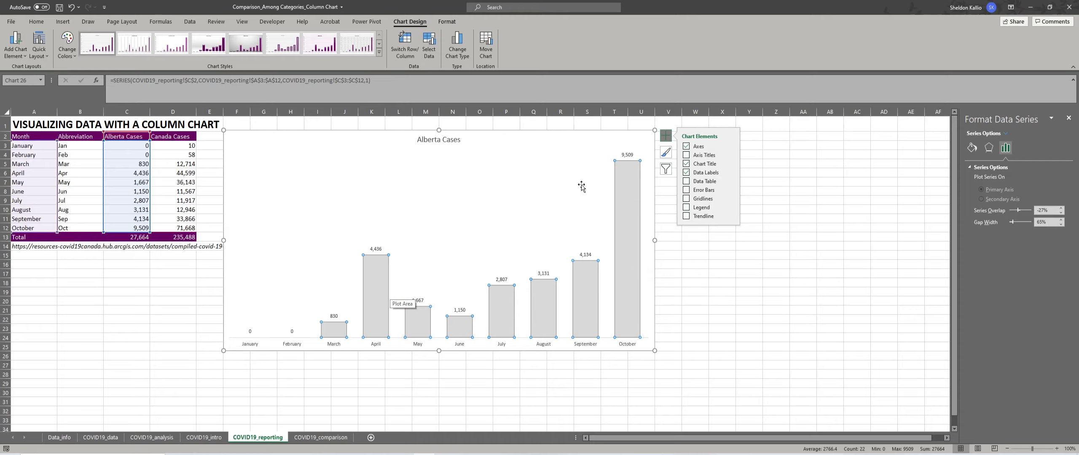
Fill only the October column and the April column of the Alberta Cases series with the dark purple theme color.
click(632, 181)
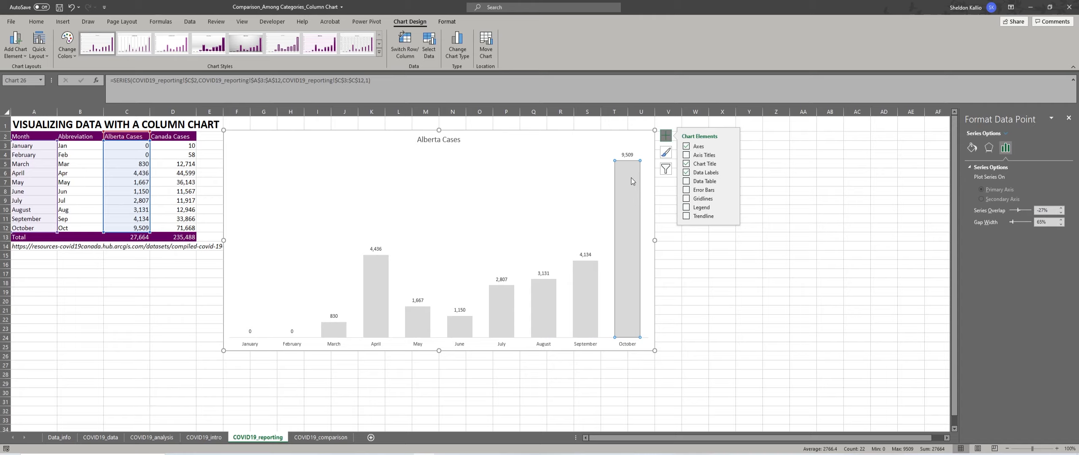
right_click(631, 181)
click(644, 165)
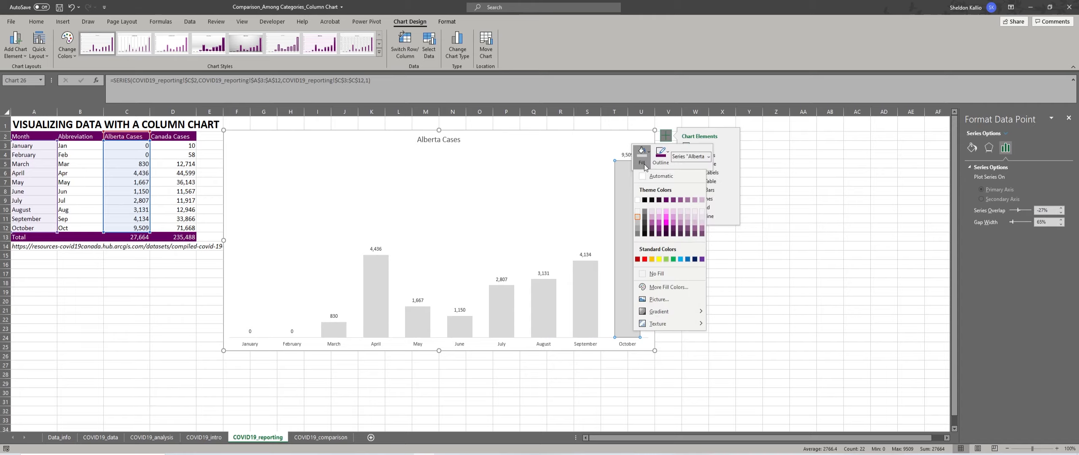
click(662, 200)
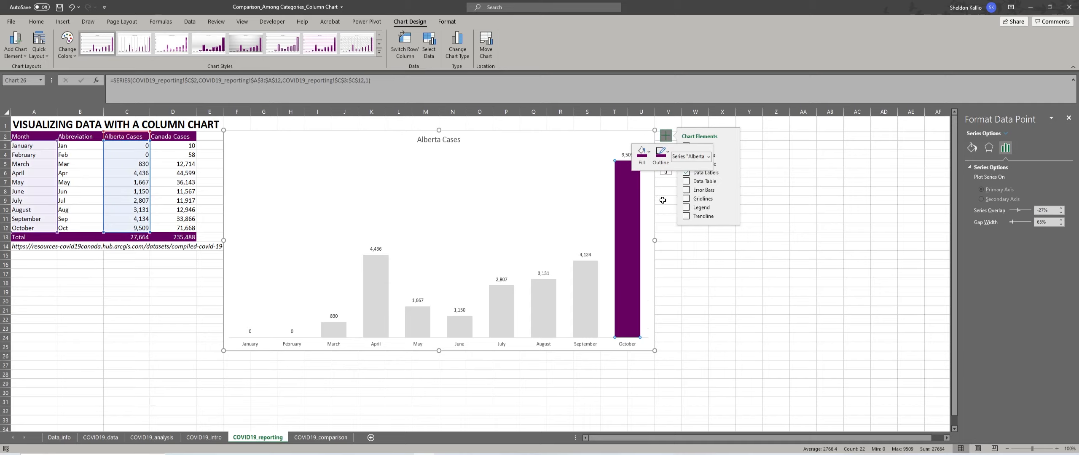
click(383, 272)
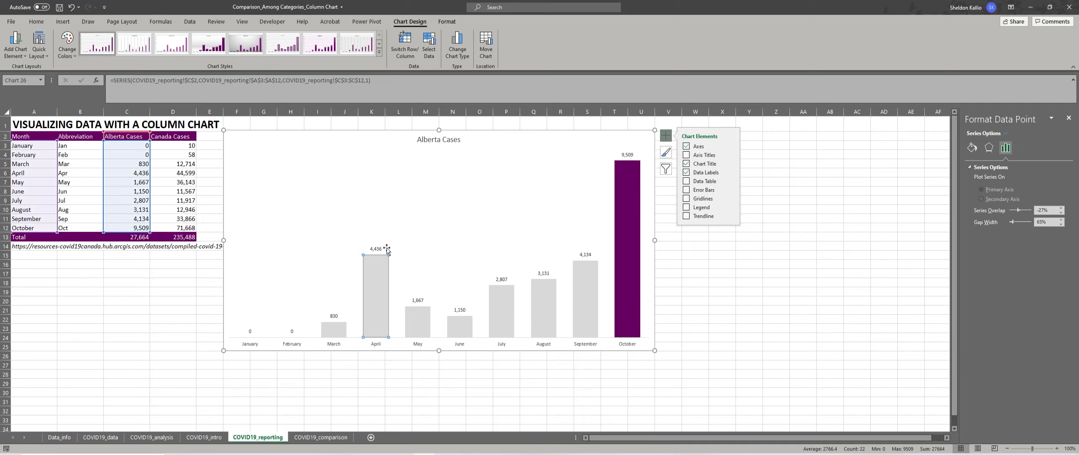
click(447, 22)
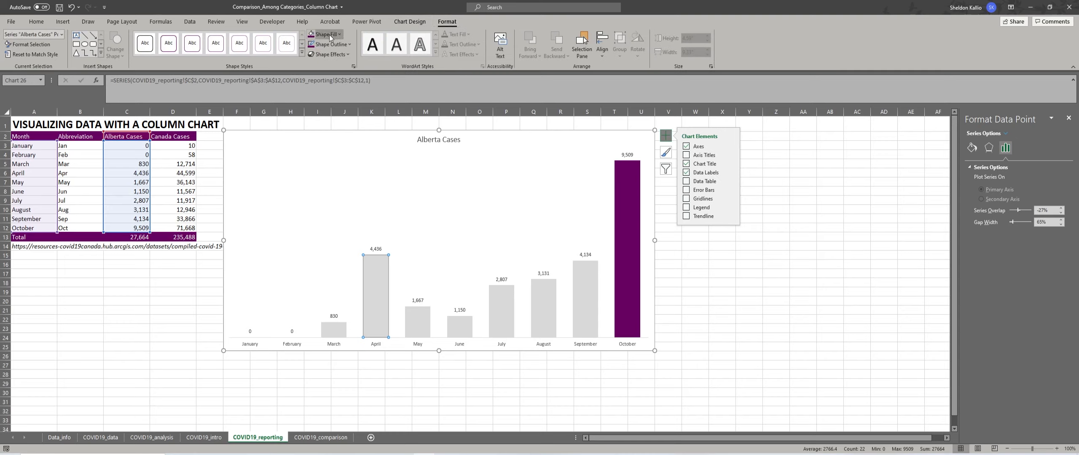
click(311, 36)
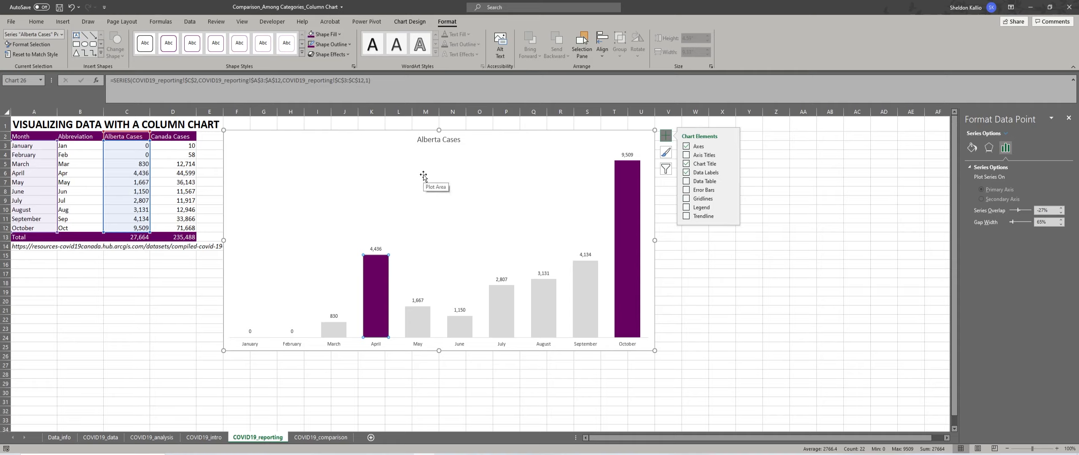
Change the chart title to "COVID-19 cases increased significantly during October 2020 in Alberta, Canada following an initial spike in April 2020".
click(438, 142)
text(COVID)
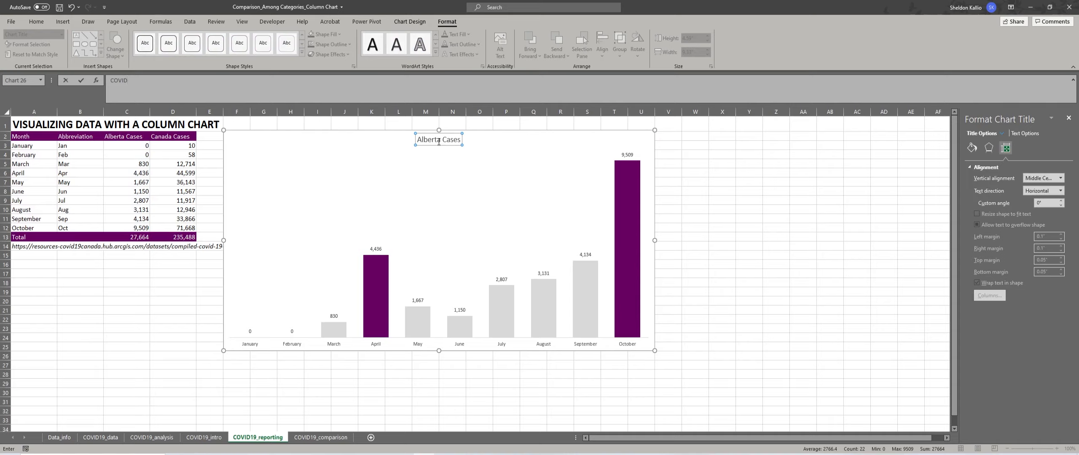
text(-19 cases increased significantly during October 2020 in A)
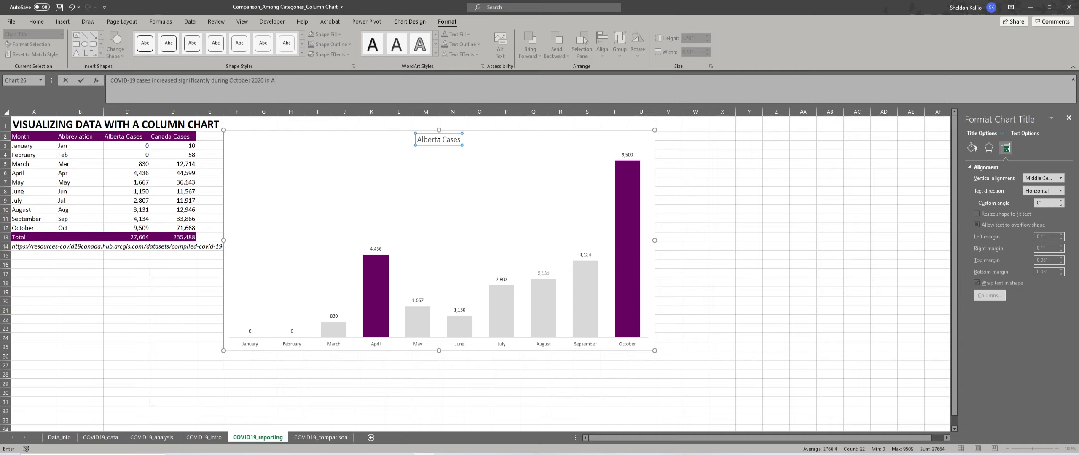
text(lberta, Canada following an initial spike in April 2020)
key(Return)
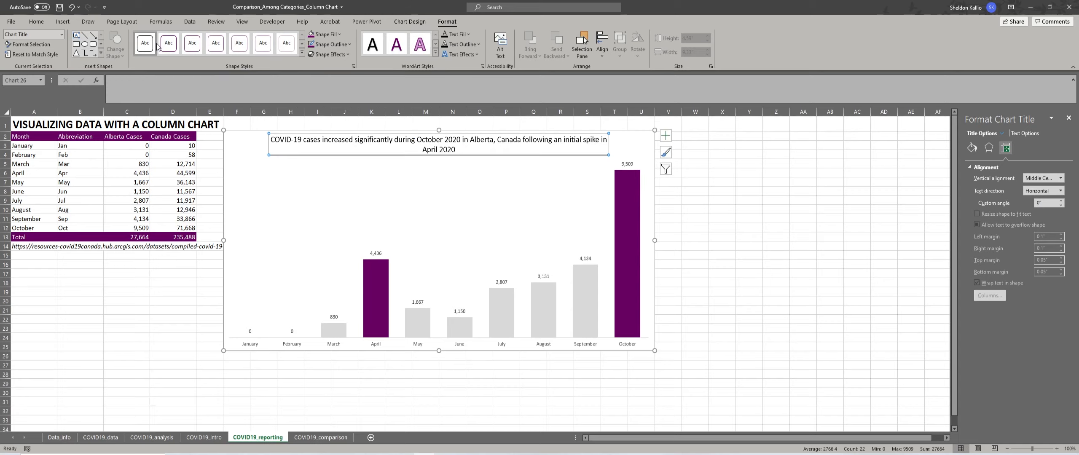
Left-align the chart title text and move the title to the upper-left corner of the chart.
click(43, 25)
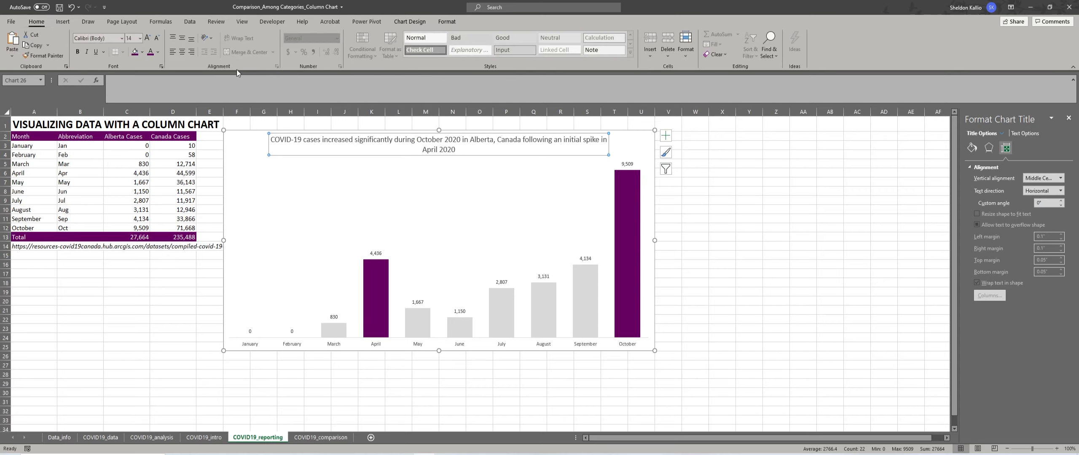
click(170, 54)
drag(315, 140, 226, 137)
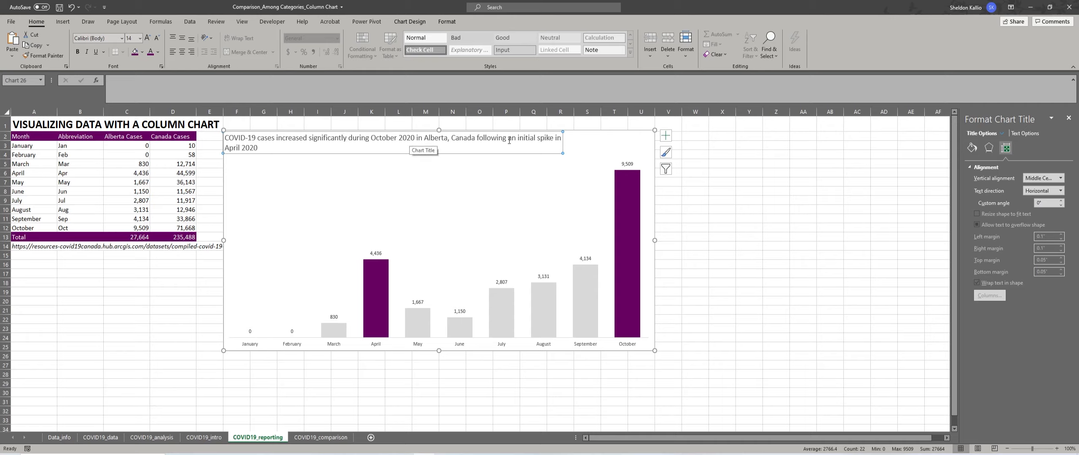
Break the chart title onto a second line before "following" and color that second line black.
click(477, 138)
key(Return)
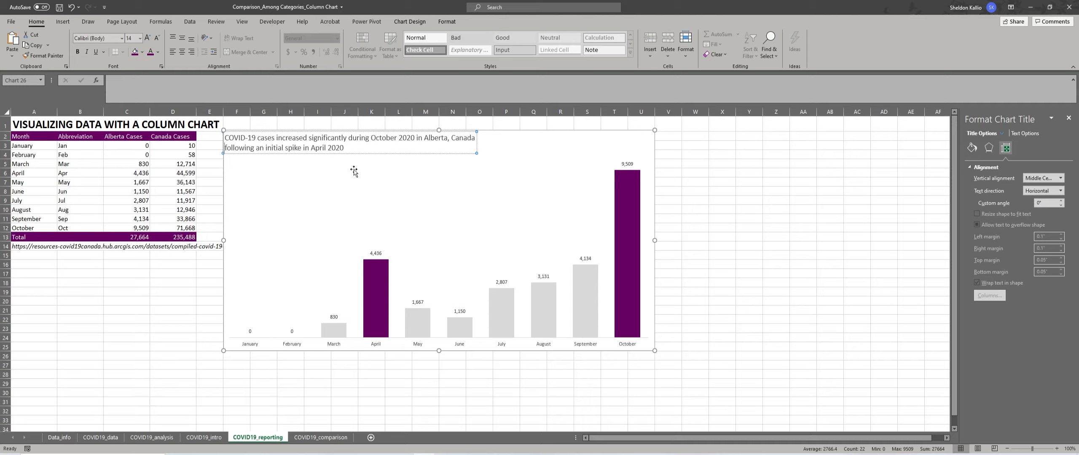
drag(346, 149, 225, 148)
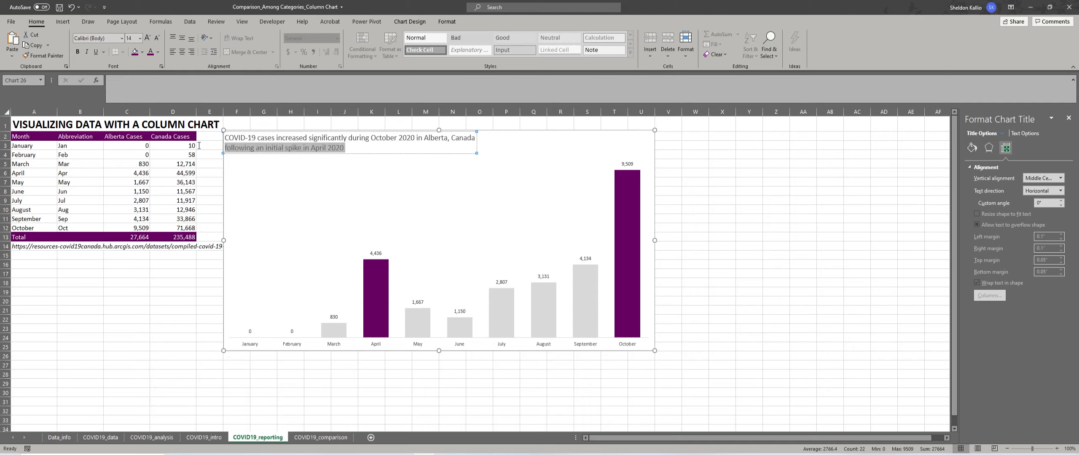
click(159, 50)
click(213, 127)
Make the first line of the chart title bold and dark purple, leaving the chart deselected.
drag(224, 138, 475, 136)
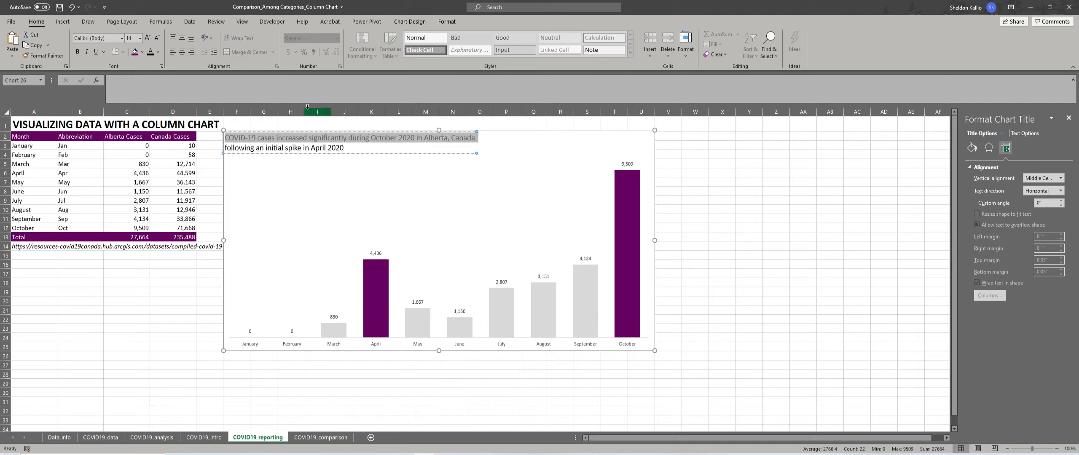
key(ctrl+b)
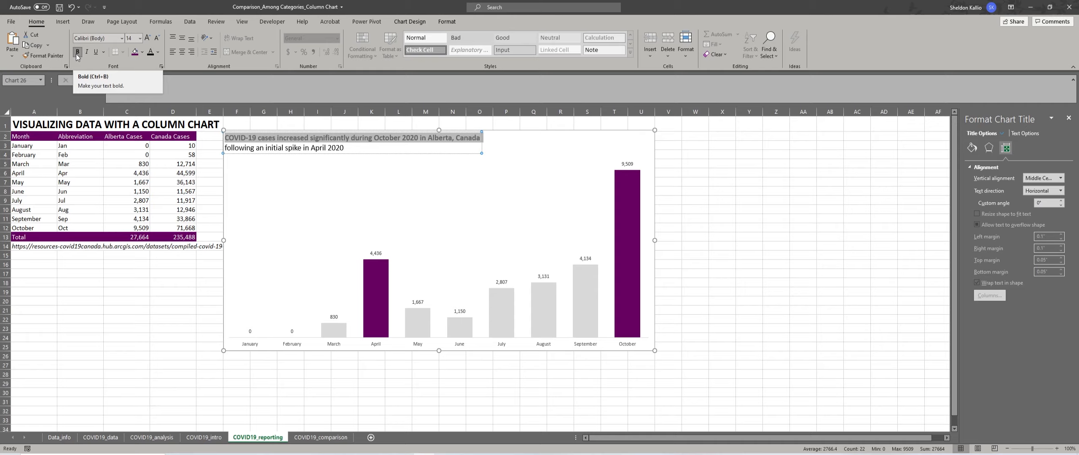
click(158, 53)
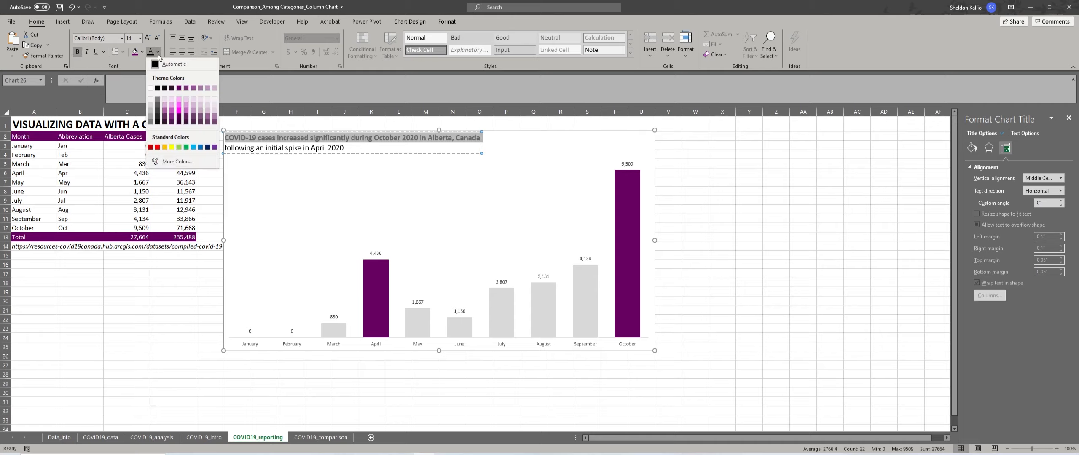
click(180, 88)
click(717, 192)
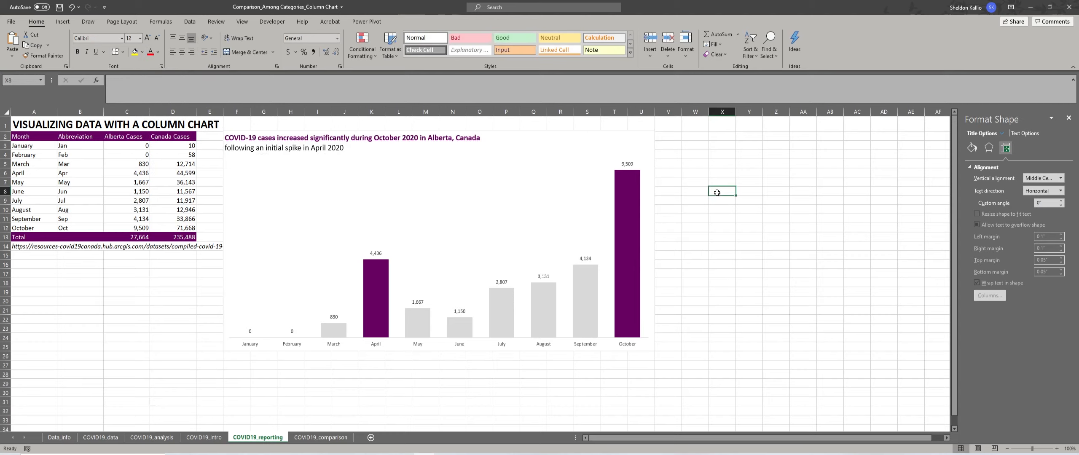